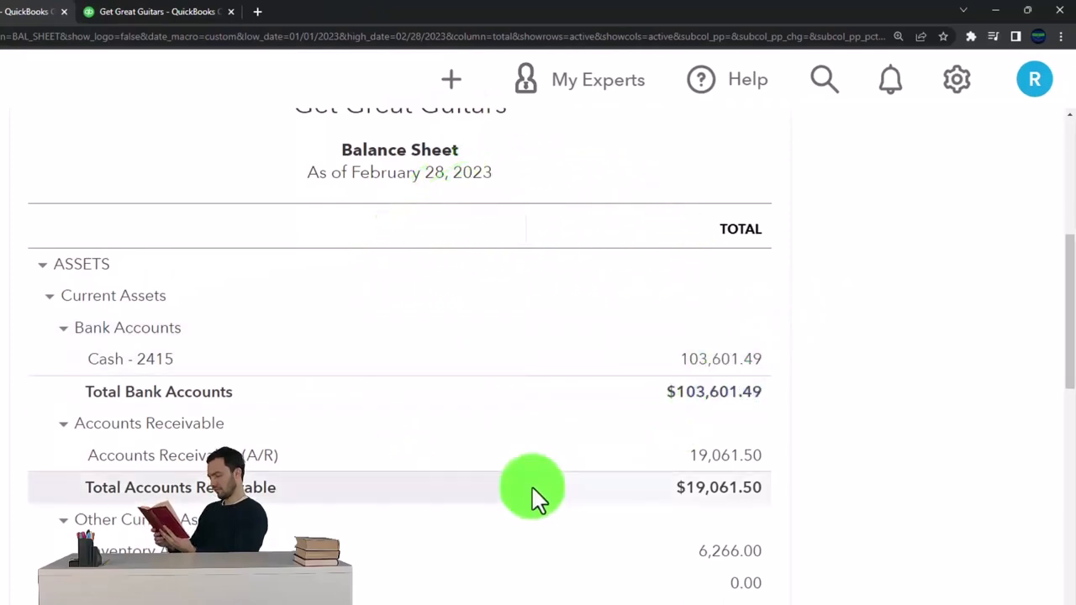
Switch from the Chrome balance sheet to the OneNote workflow diagram via the taskbar
left_click(585, 593)
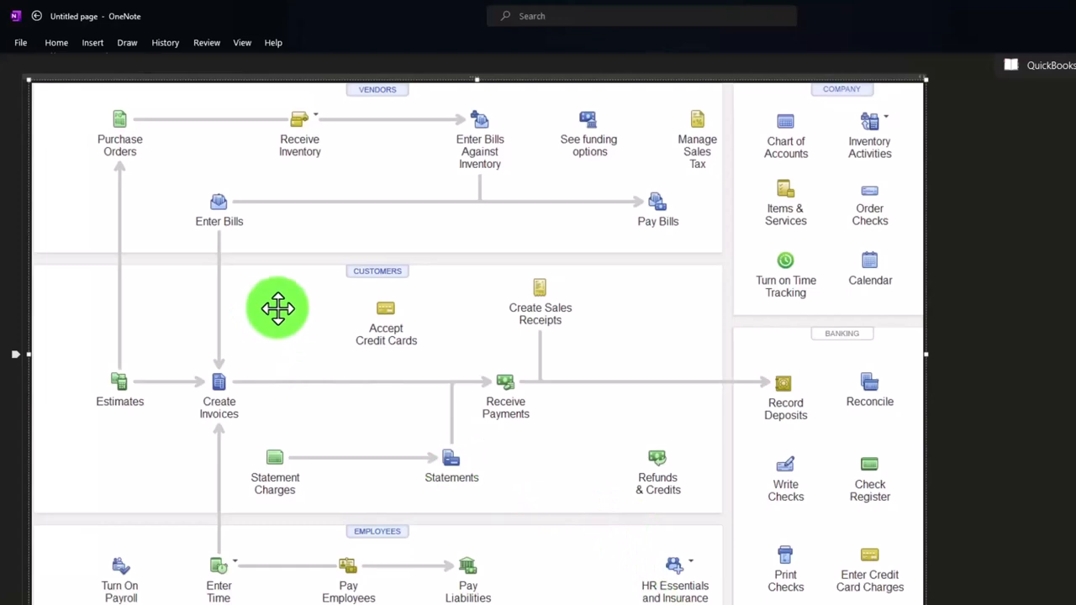
left_click(402, 297)
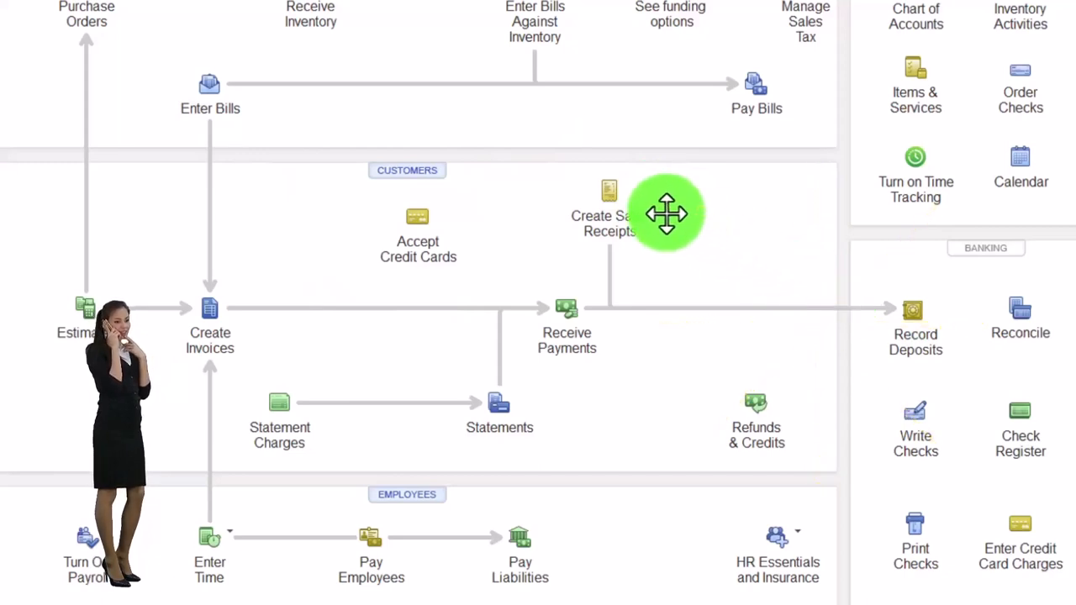
left_click_drag(666, 213, 764, 214)
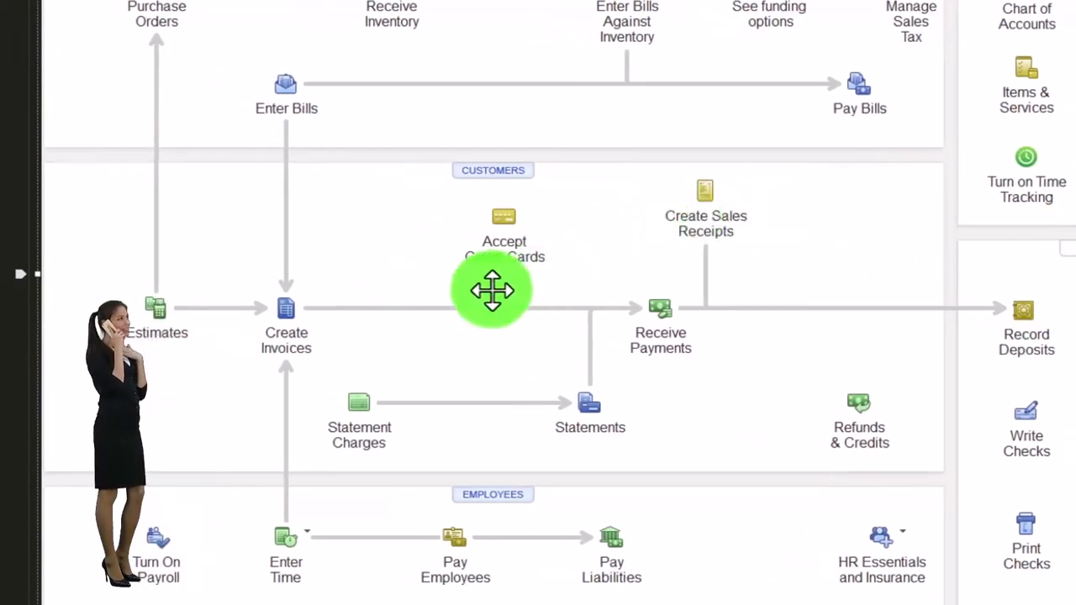
left_click(325, 298)
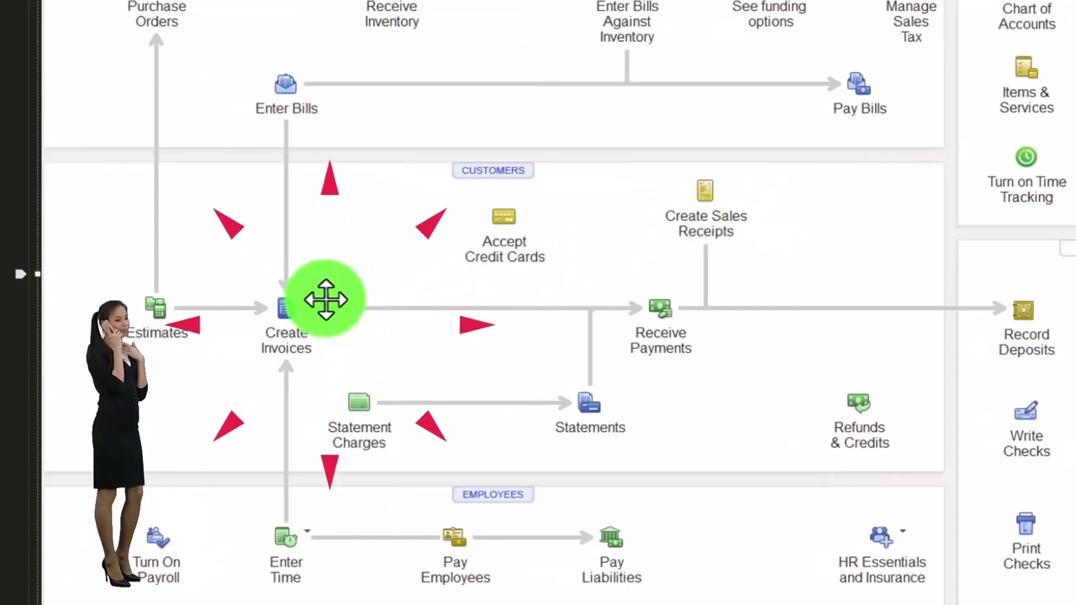
left_click_drag(325, 298, 214, 298)
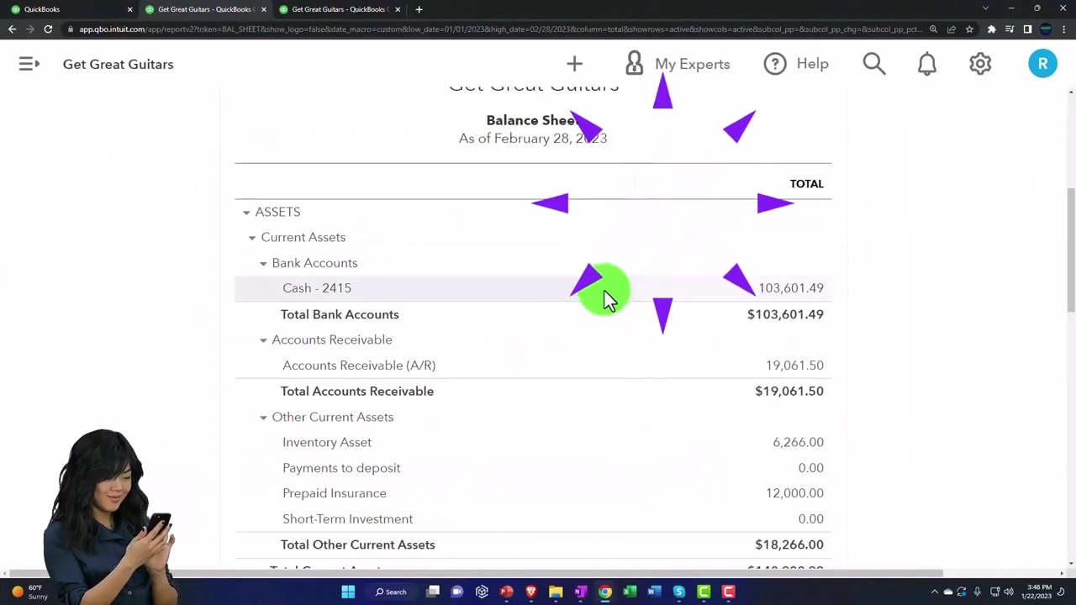
scroll(604, 292, "down", 1)
scroll(604, 293, "down", 2)
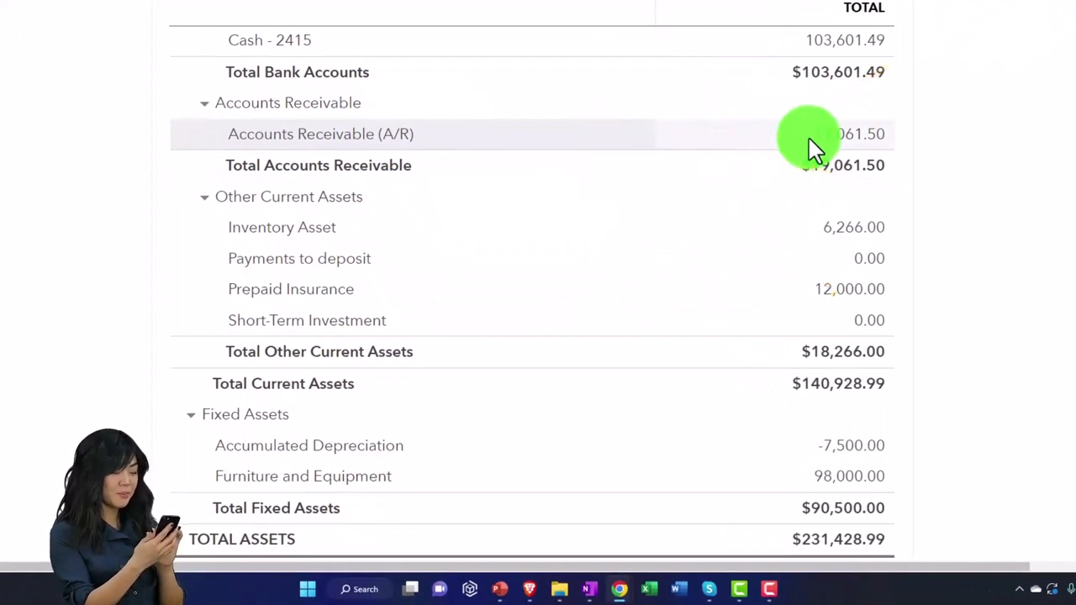
scroll(812, 149, "down", 5)
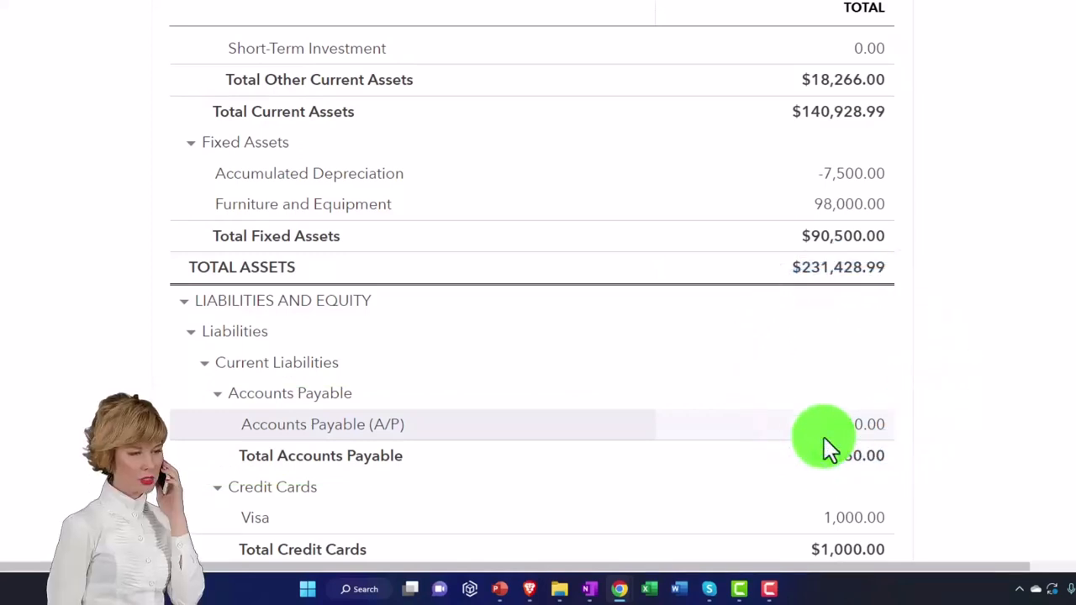
scroll(824, 445, "up", 1)
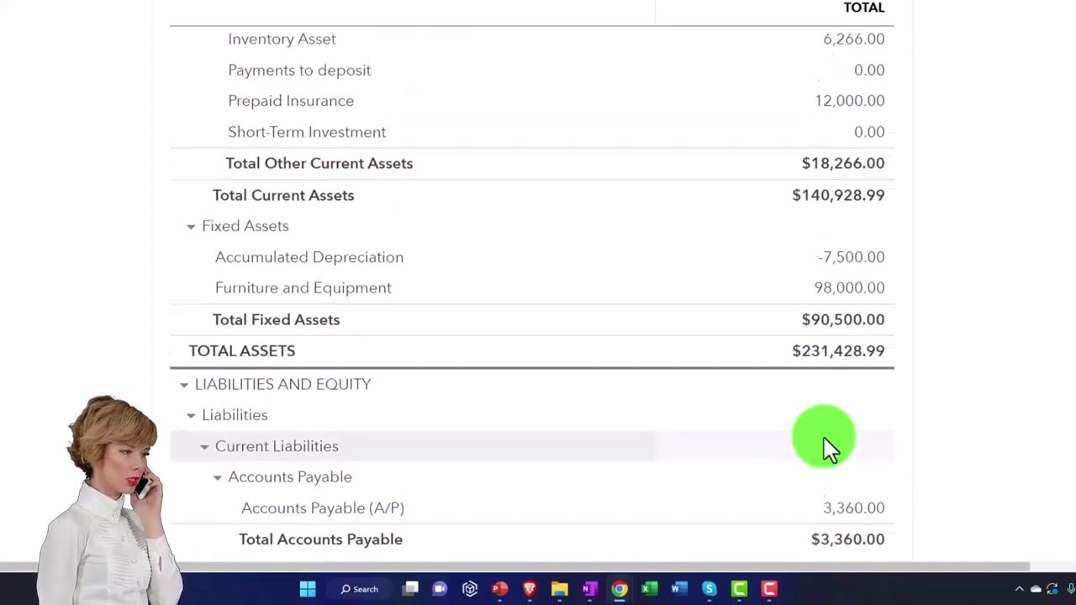
scroll(824, 446, "up", 1)
scroll(824, 446, "up", 1)
scroll(824, 446, "up", 1)
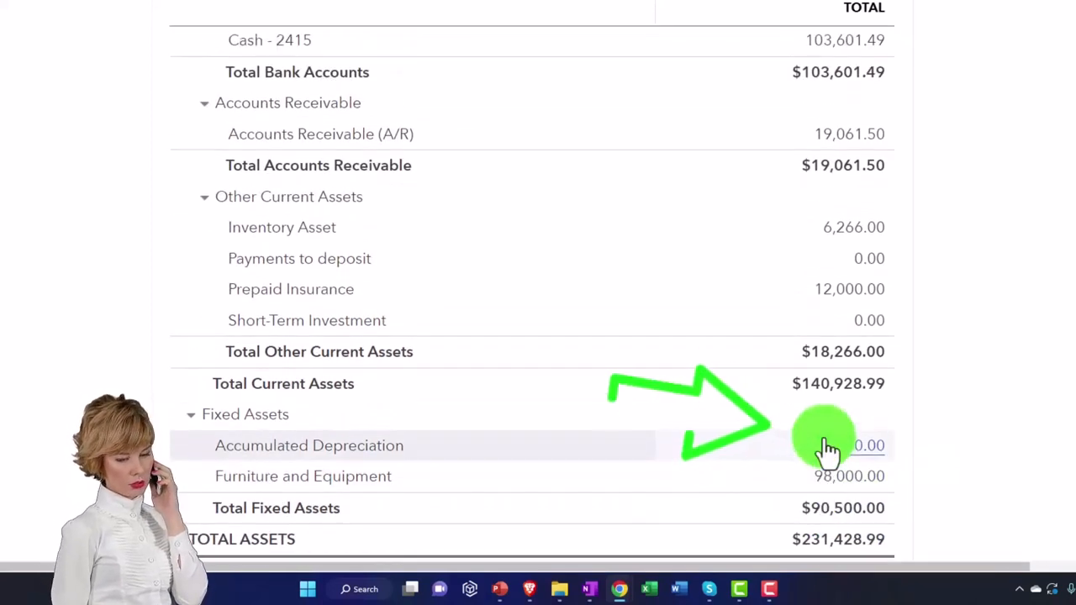
scroll(826, 449, "up", 1)
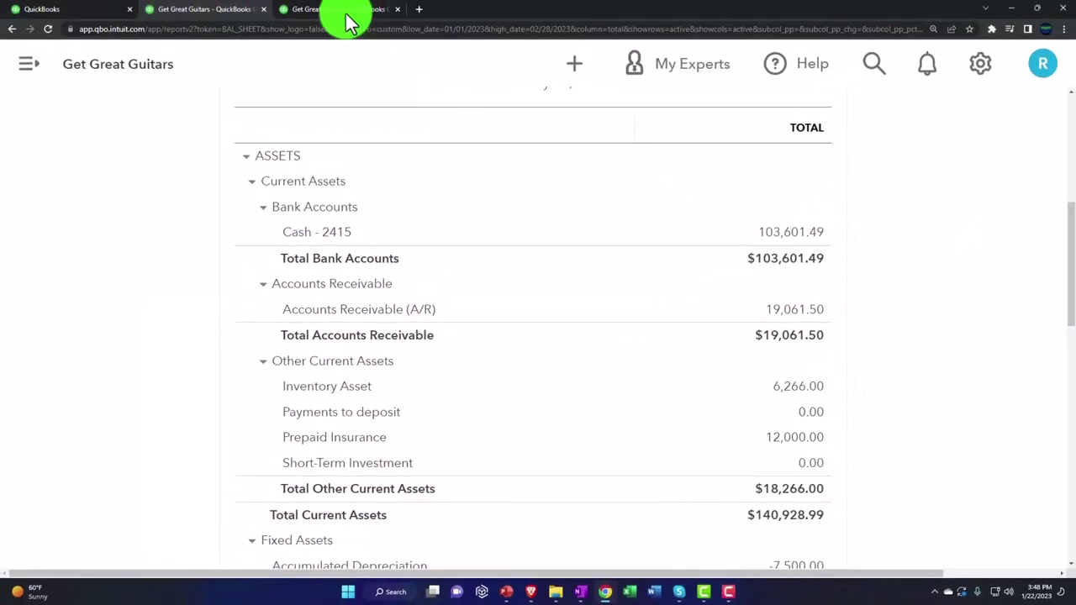
Duplicate the Profit and Loss tab and show the Reports list with the sidebar collapsed
left_click(345, 12)
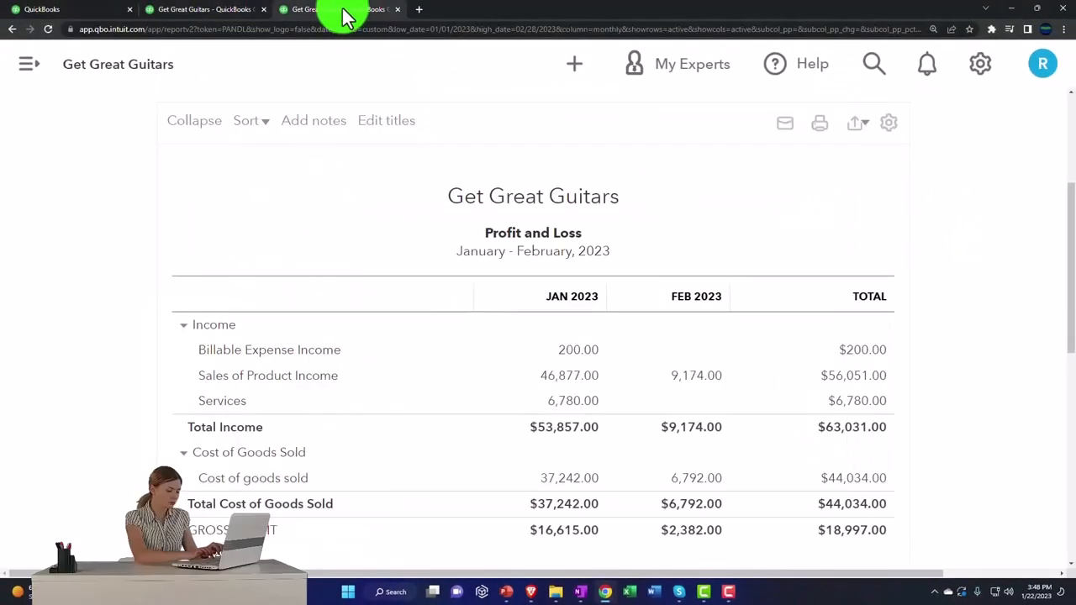
right_click(347, 17)
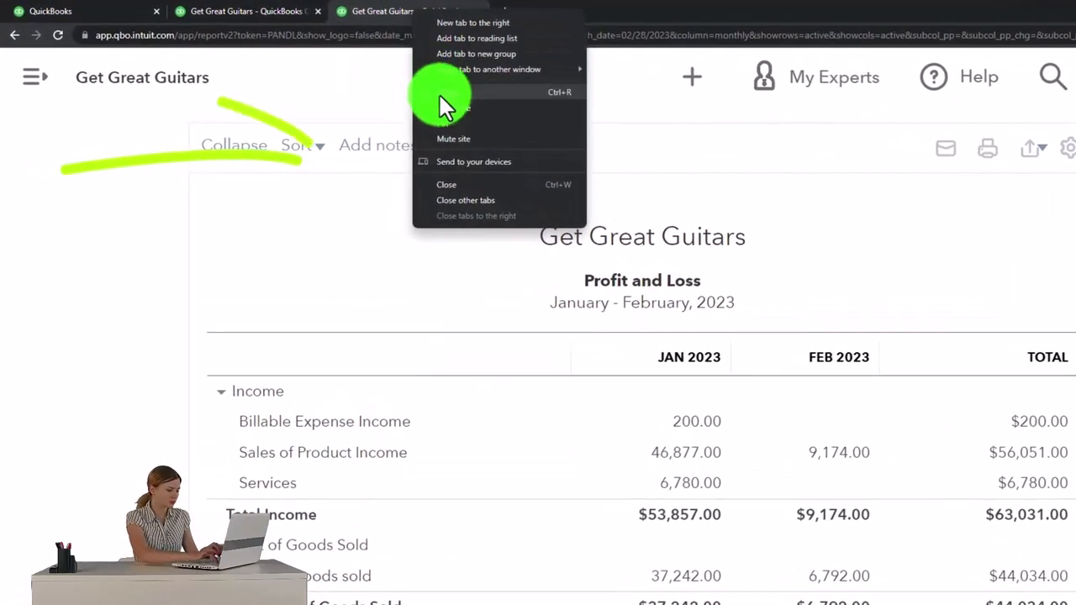
left_click(443, 108)
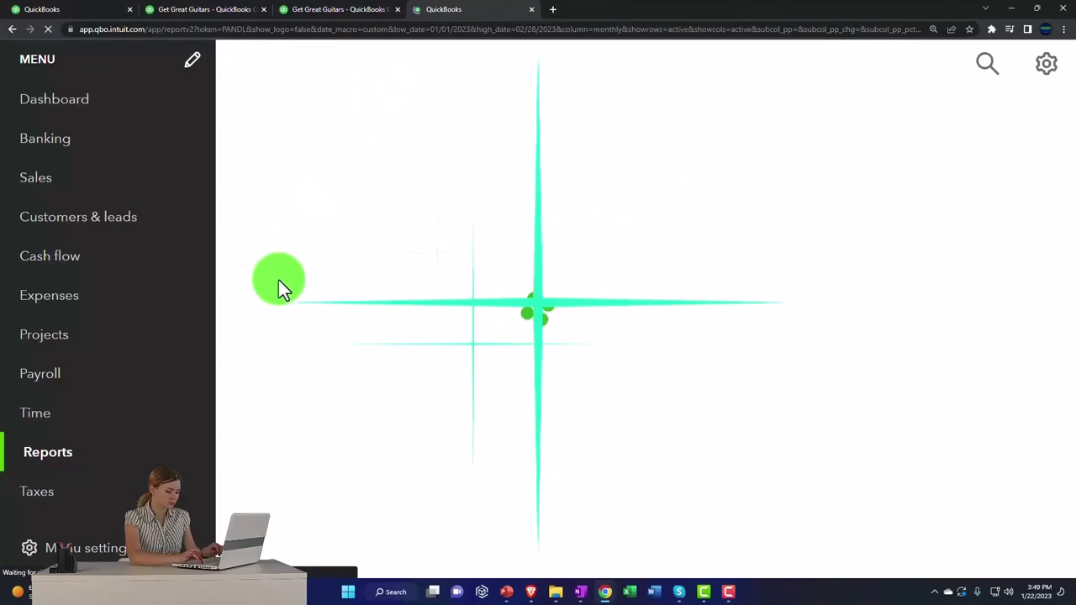
scroll(157, 330, "down", 3)
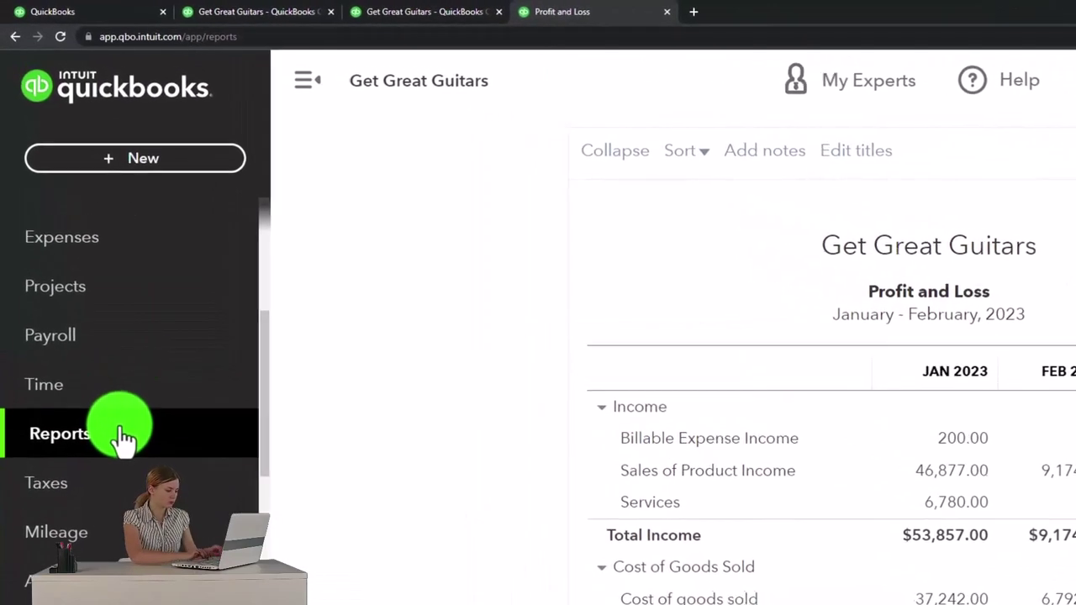
left_click(144, 375)
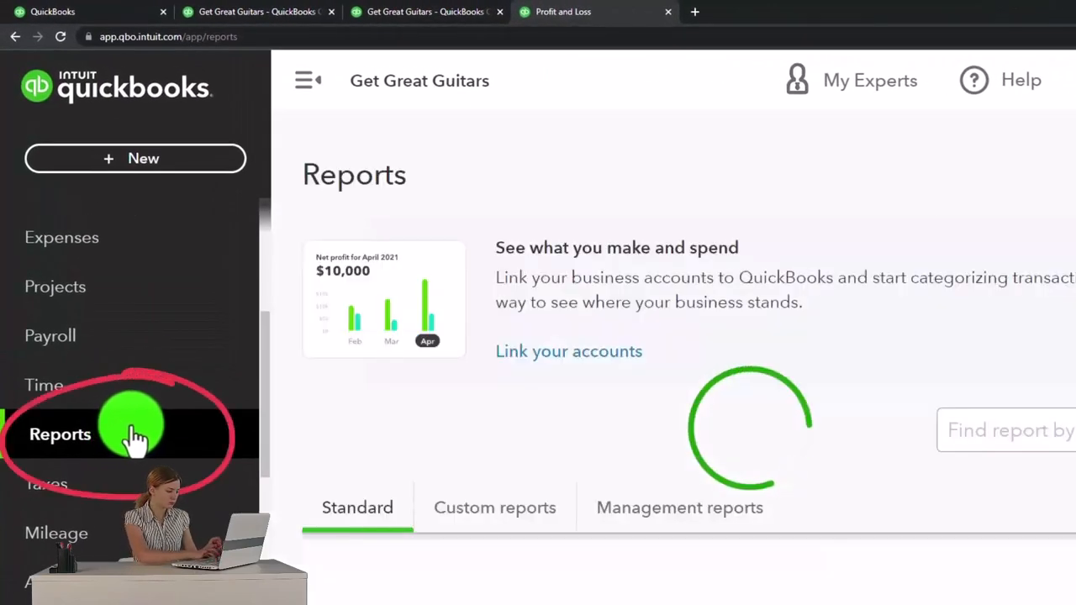
left_click(305, 83)
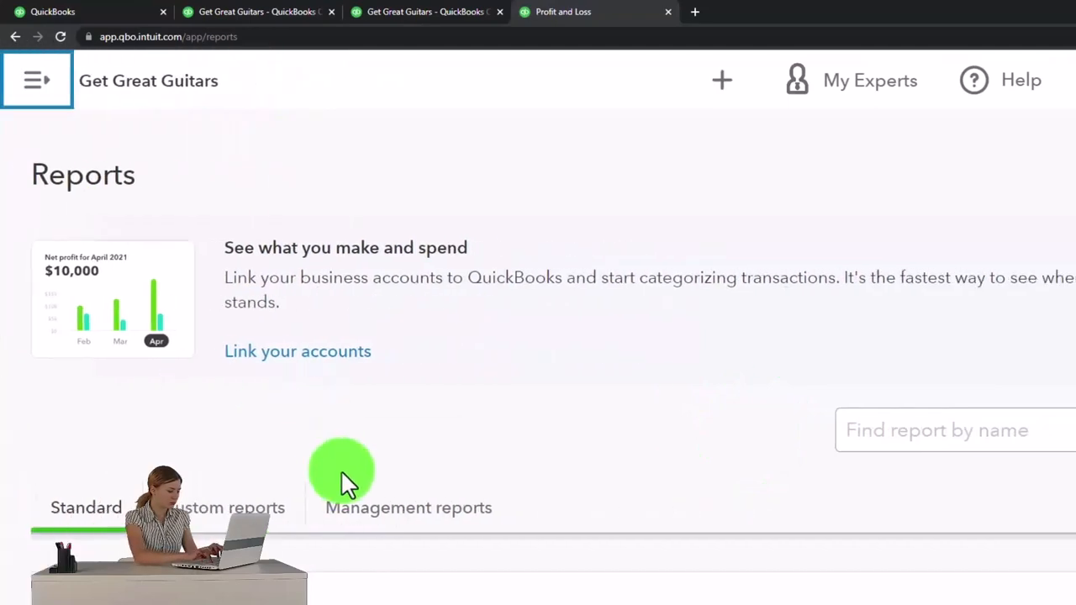
scroll(273, 377, "down", 1)
scroll(272, 376, "down", 3)
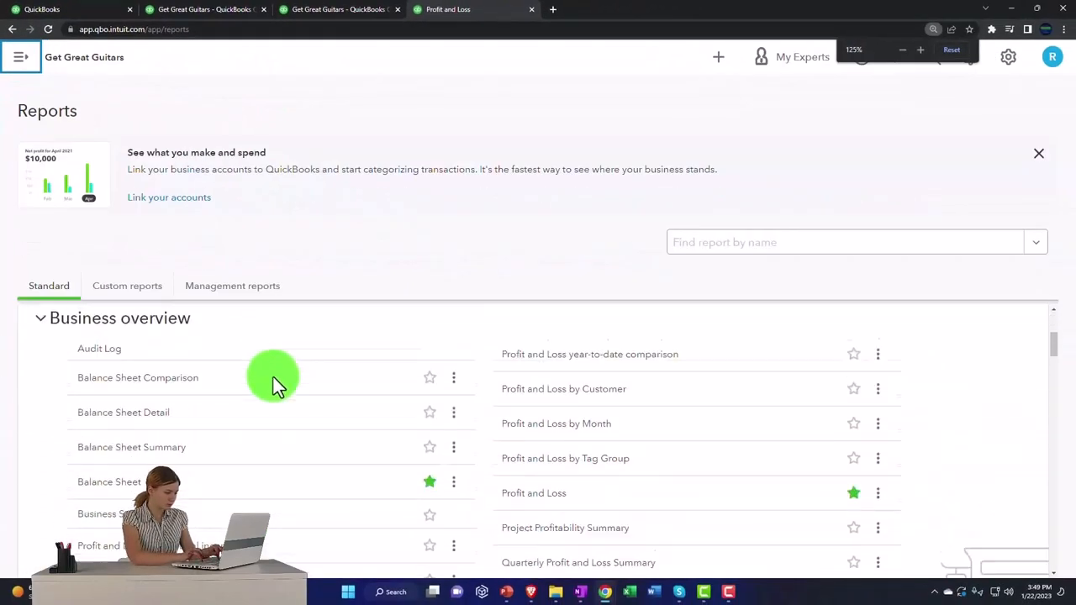
scroll(278, 383, "down", 2)
scroll(274, 383, "down", 2)
scroll(274, 383, "down", 1)
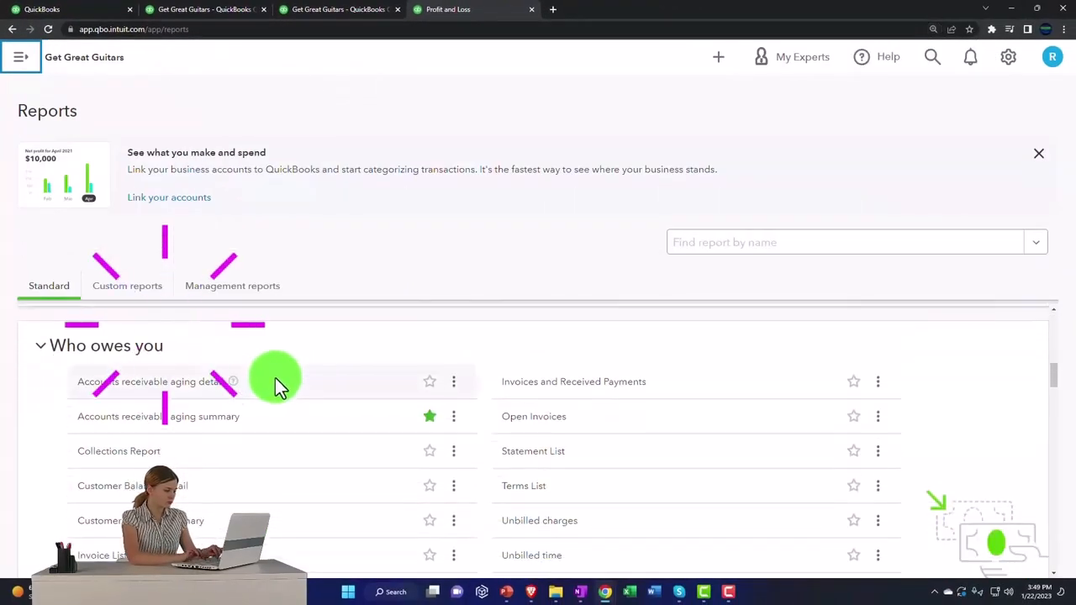
scroll(277, 384, "down", 1)
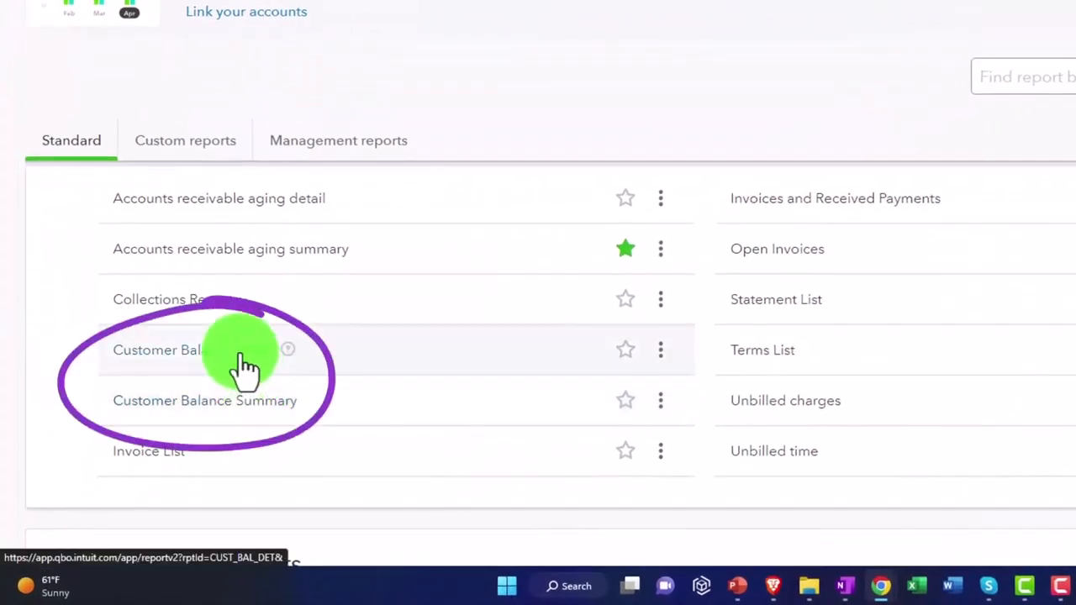
Open Customer Balance Detail under Who owes you and zoom the browser to 150%
left_click(244, 363)
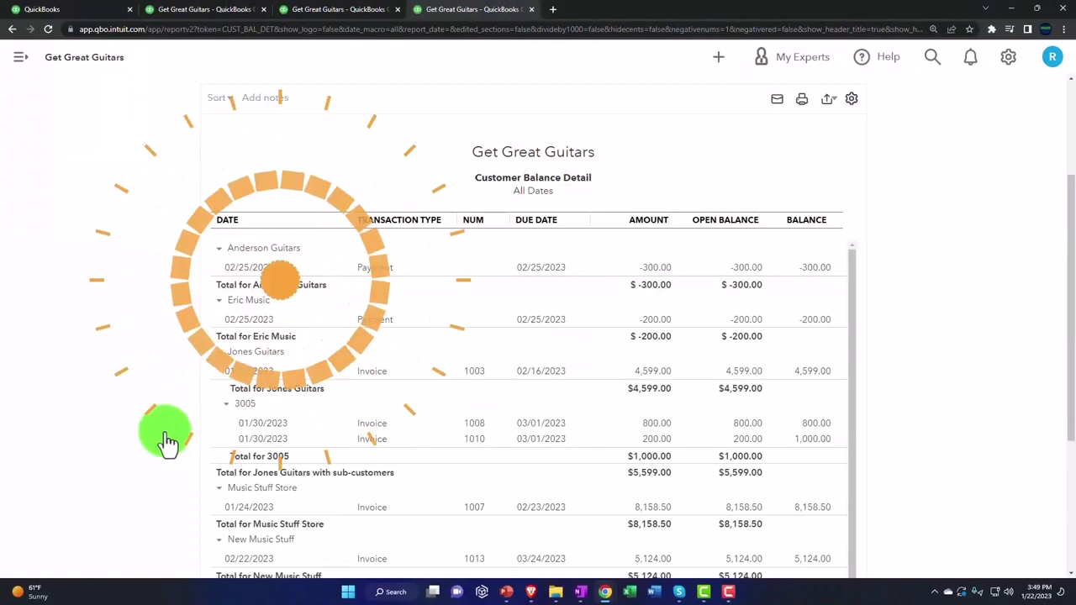
scroll(168, 441, "up", 1)
scroll(166, 436, "up", 1)
key("ctrl+plus")
key("ctrl+plus")
key("ctrl+plus")
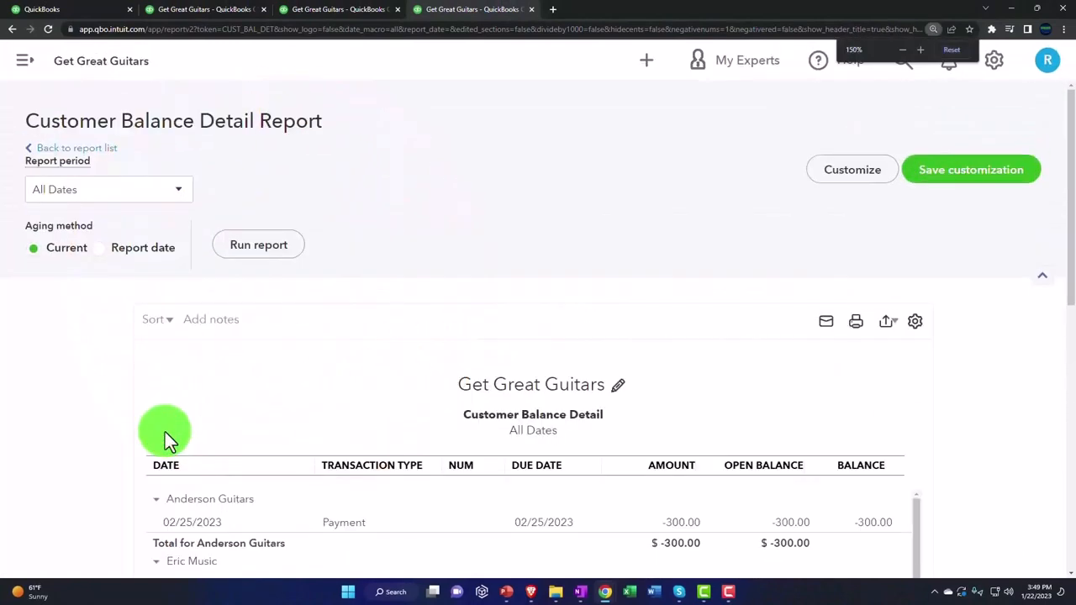
scroll(165, 432, "down", 2)
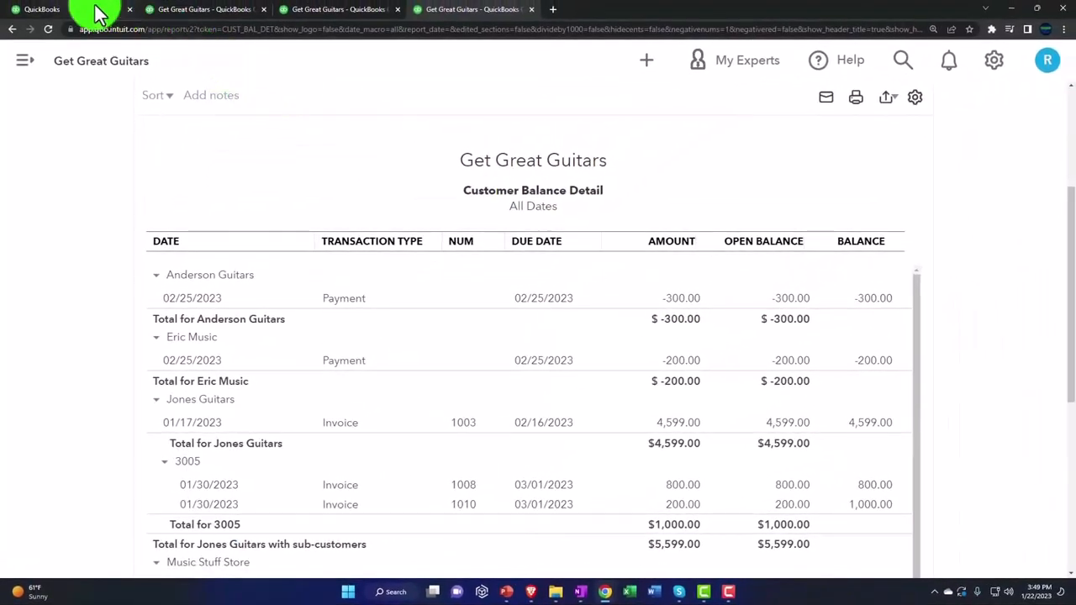
From the dashboard tab, go to the Customers list and open the Anderson Guitars record
left_click(97, 14)
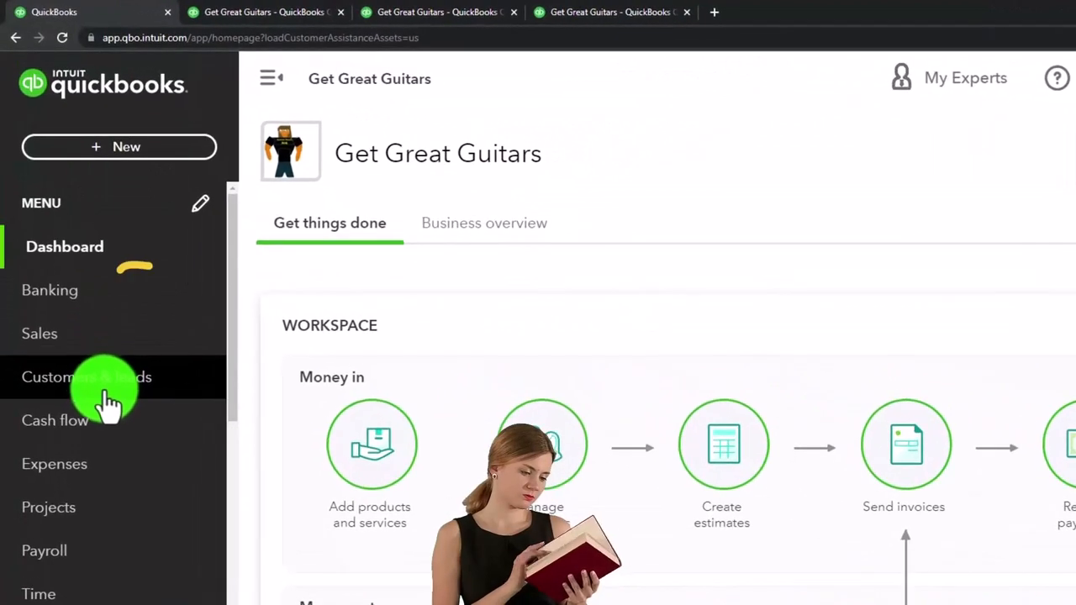
left_click(74, 352)
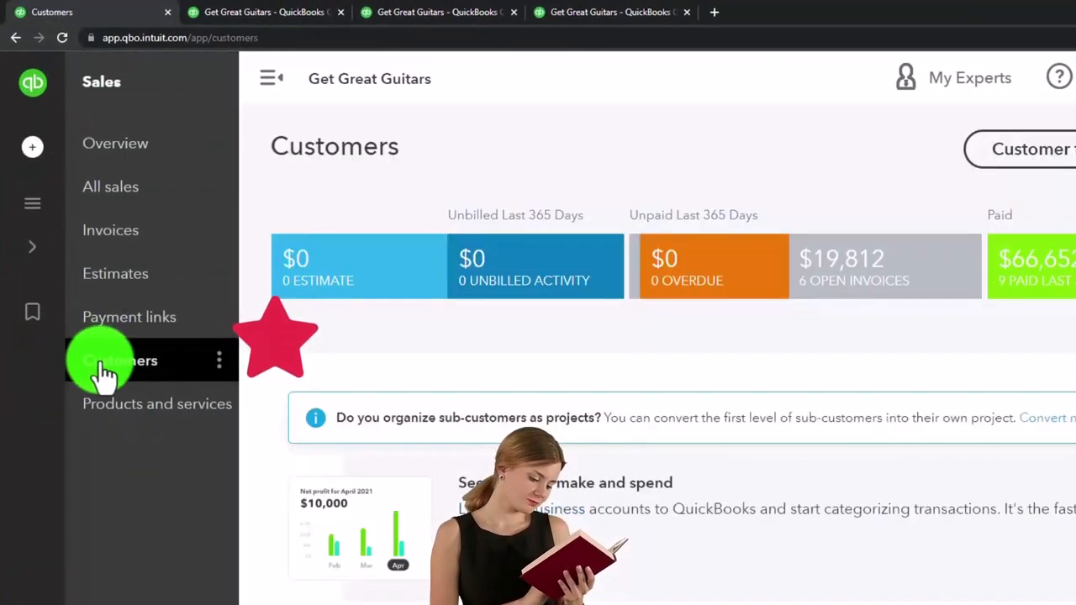
left_click(271, 78)
scroll(226, 342, "down", 1)
scroll(226, 342, "down", 2)
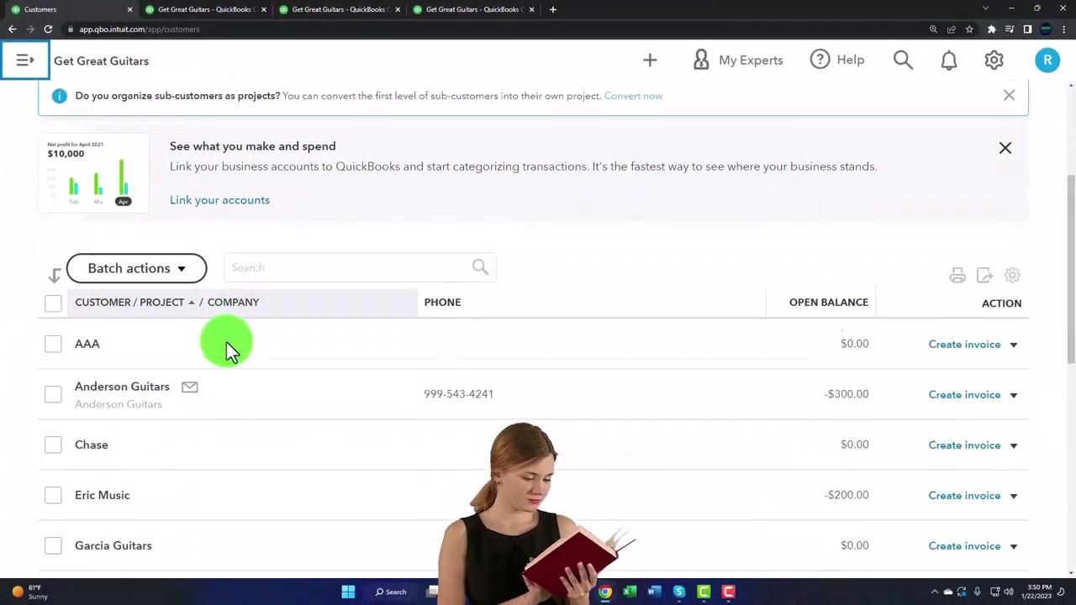
scroll(226, 343, "down", 1)
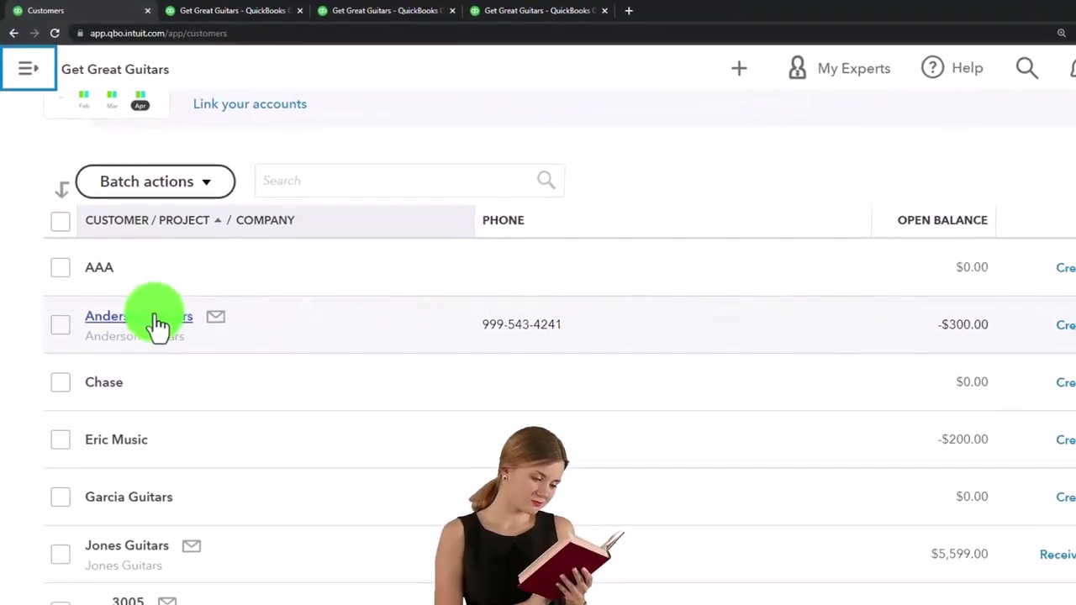
left_click(151, 319)
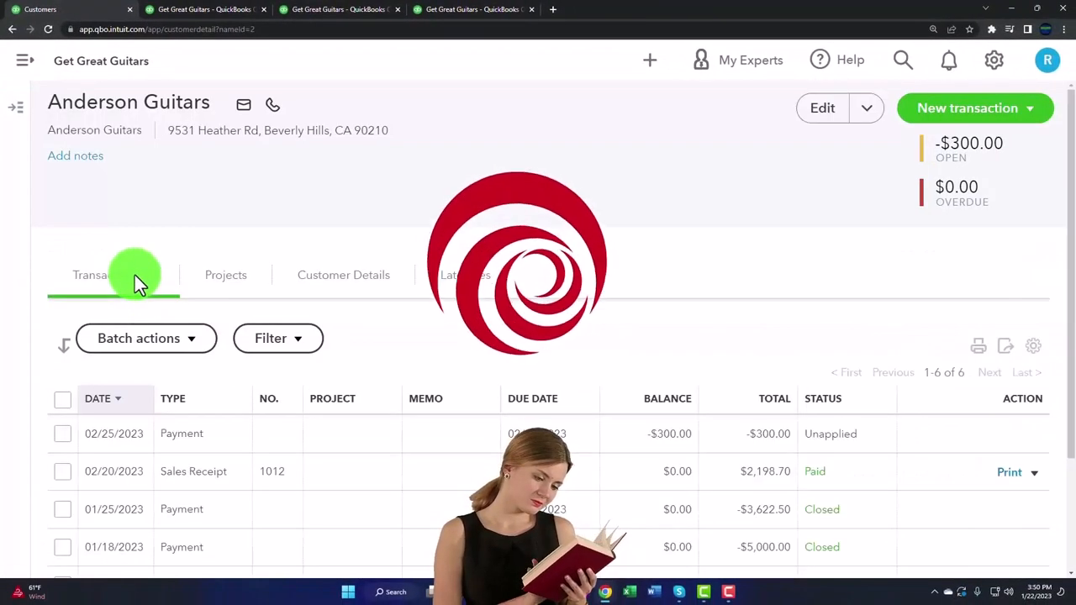
scroll(135, 278, "down", 2)
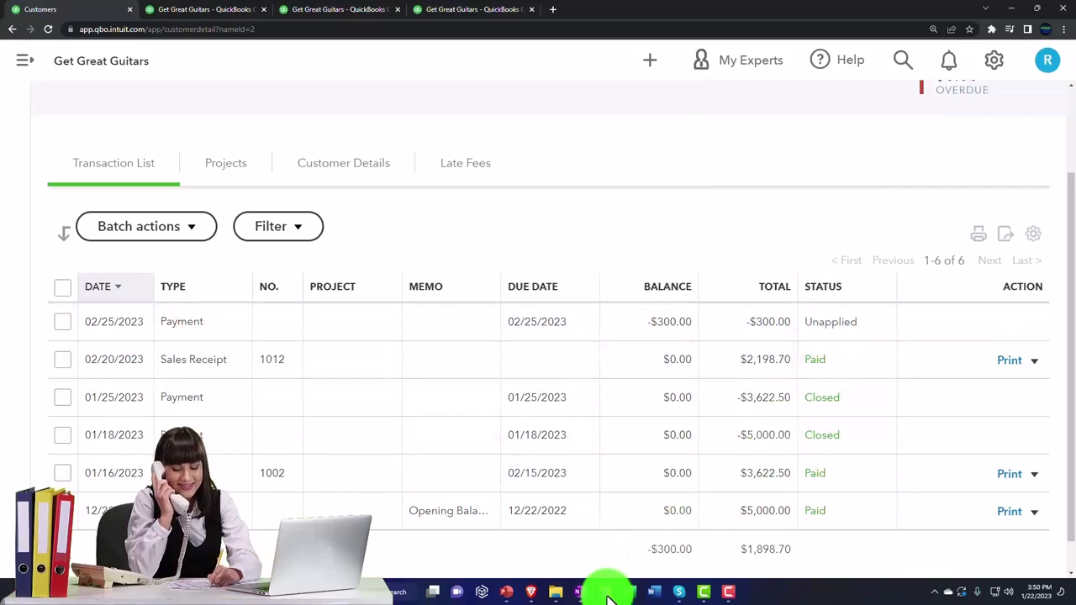
mouse_move(604, 592)
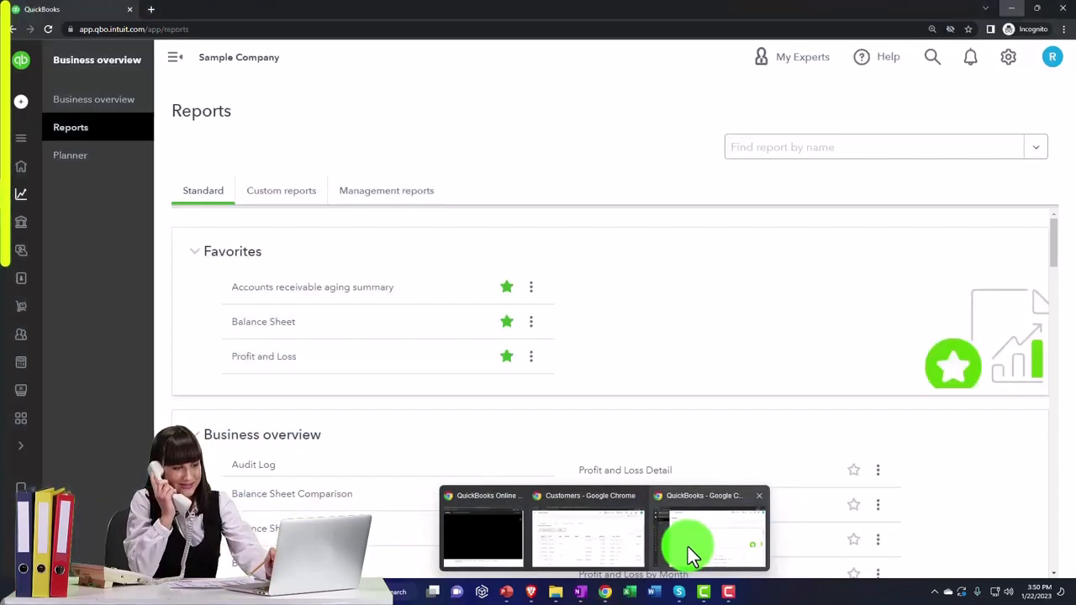
Bring the sample company window forward and open its Customers page via Get paid & pay
left_click(688, 547)
mouse_move(21, 235)
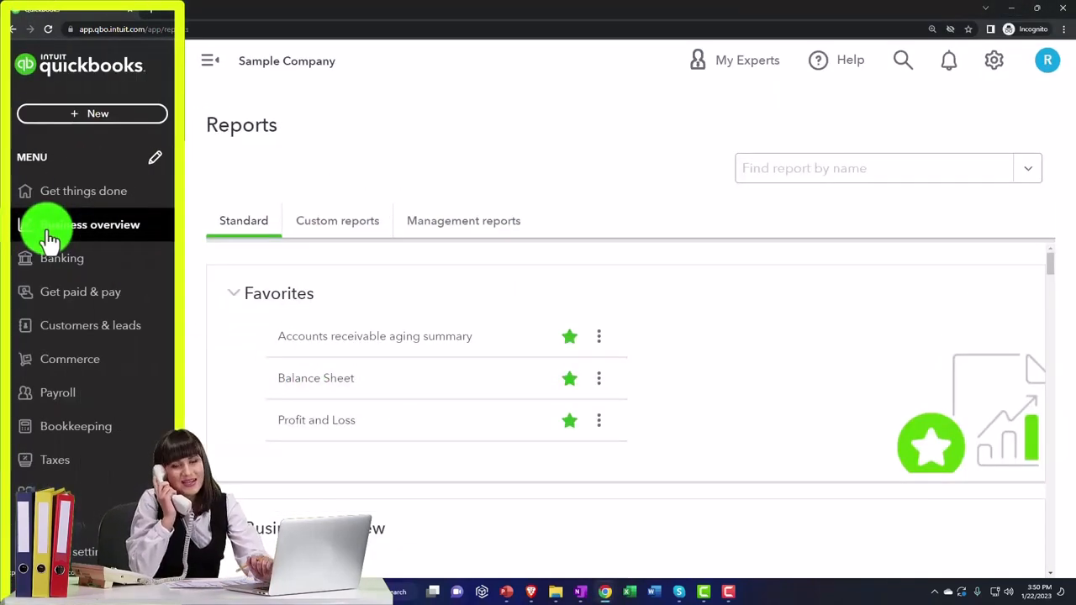
left_click(64, 296)
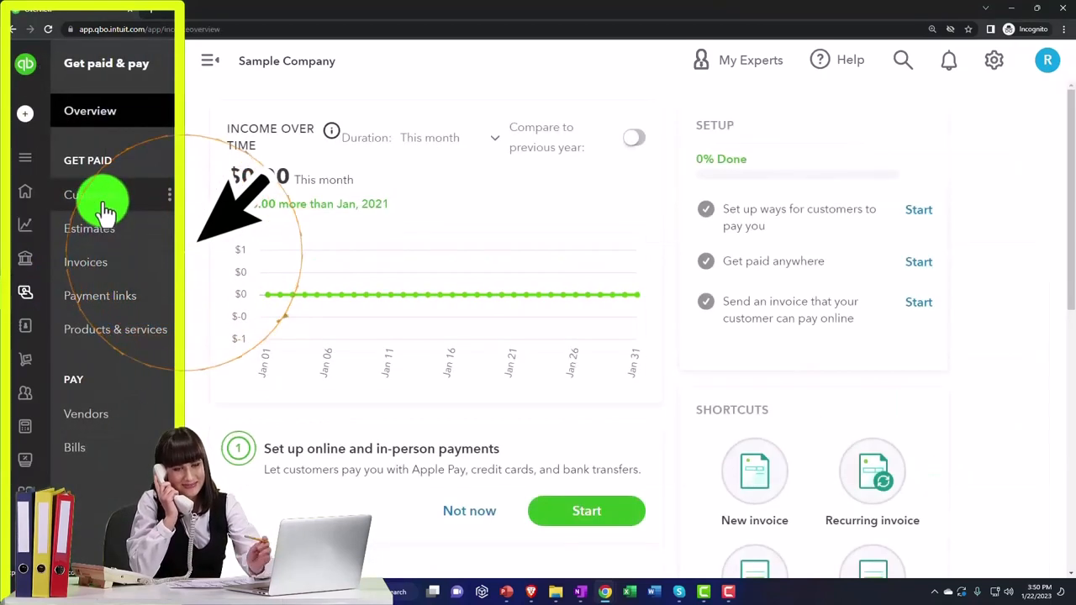
left_click(106, 206)
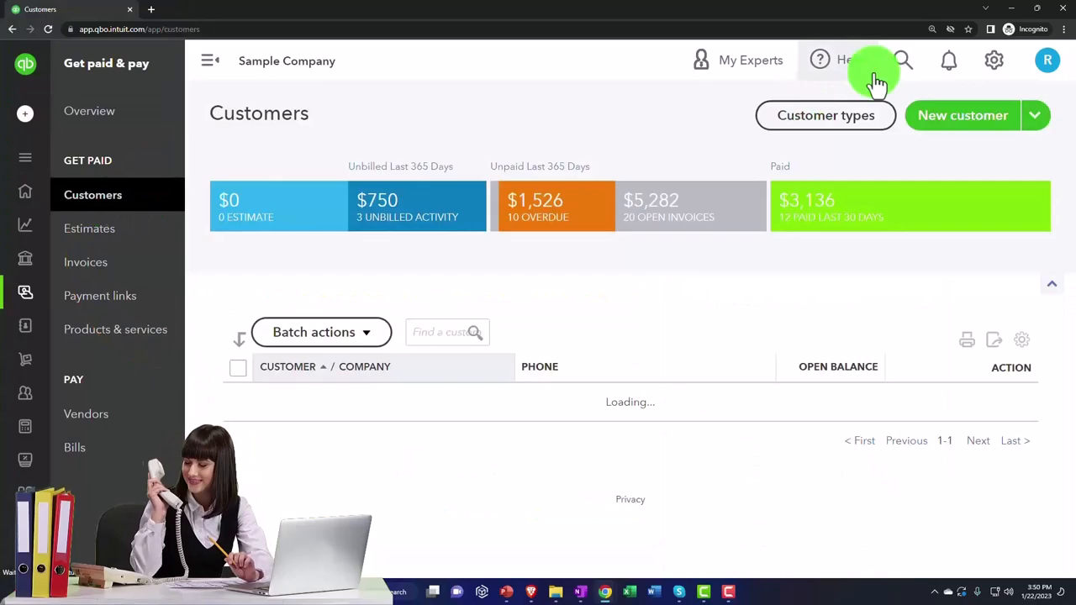